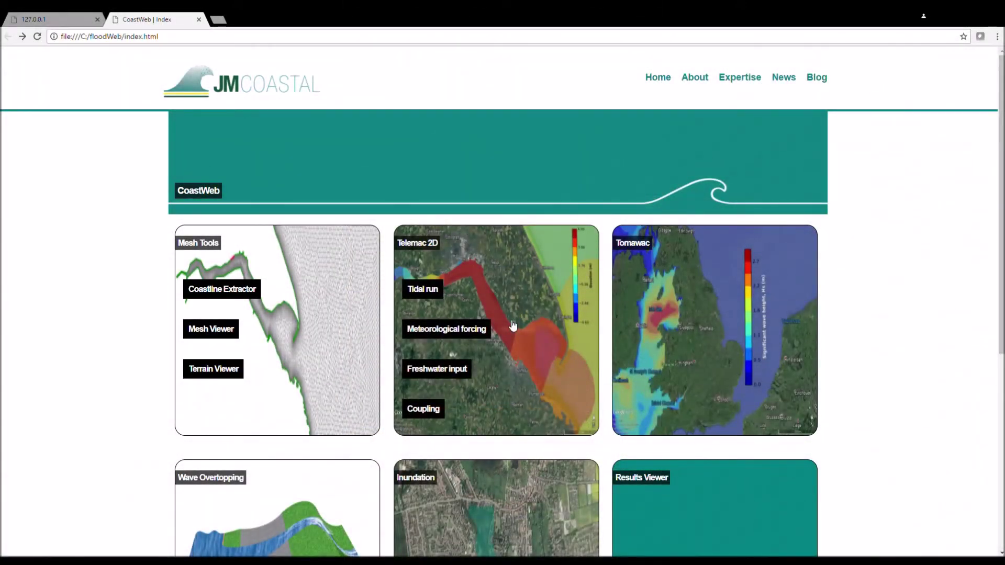
Step: Launch the Telemac 2D 'Tidal run' tool from the CoastWeb index page
{"action": "left_click", "coordinate": [423, 290]}
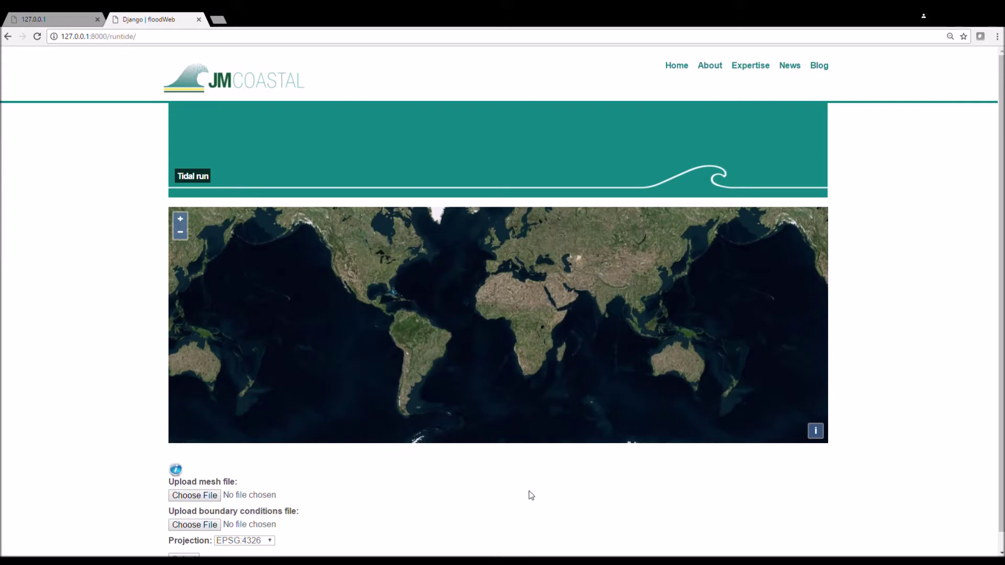
Step: Upload mesh_02.slf as the mesh and mesh_02.cli as the boundary conditions, then submit
{"action": "scroll", "coordinate": [531, 495], "scroll_direction": "down", "scroll_amount": 1}
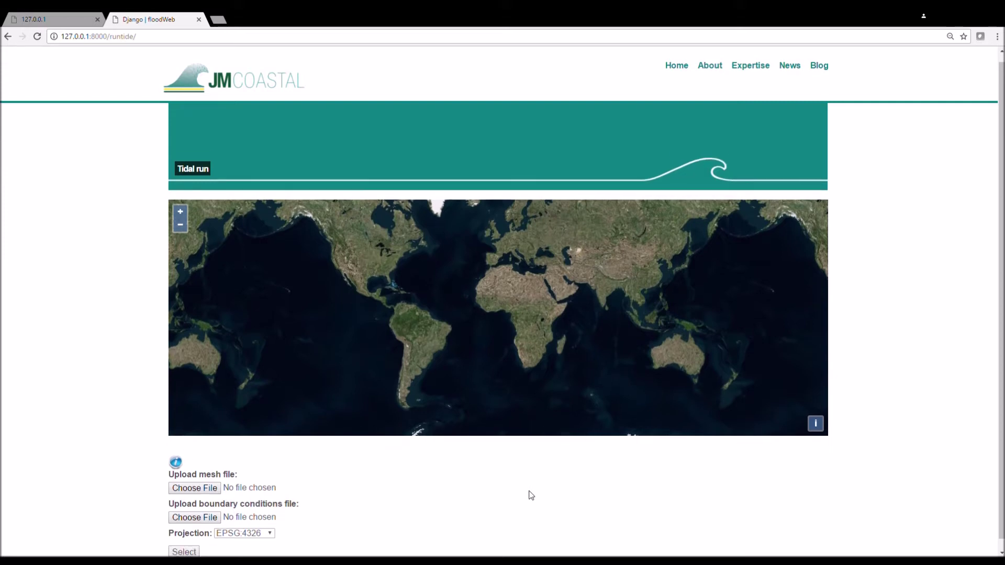
{"action": "left_click", "coordinate": [176, 452]}
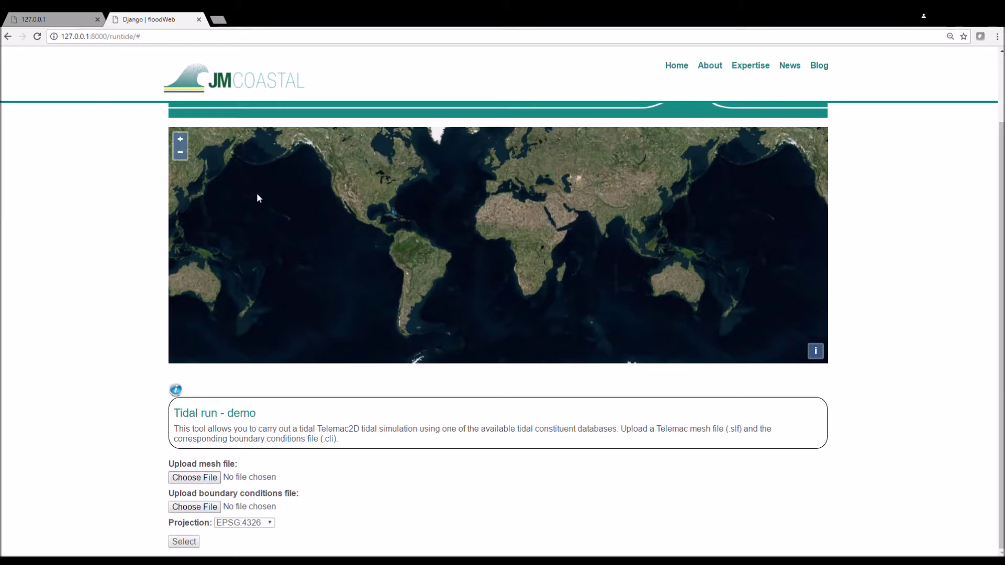
{"action": "double_click", "coordinate": [511, 341]}
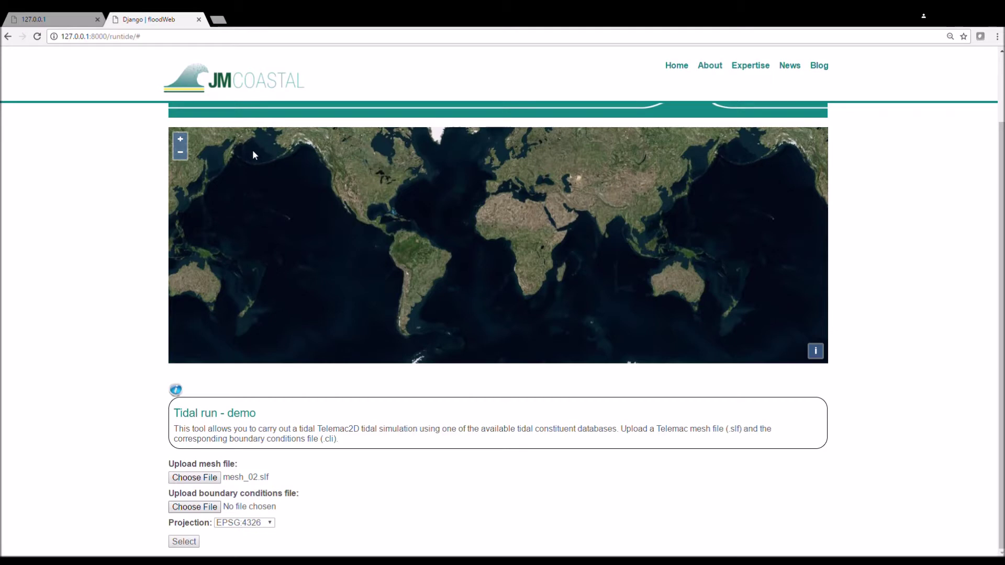
{"action": "double_click", "coordinate": [516, 347]}
{"action": "left_click", "coordinate": [188, 544]}
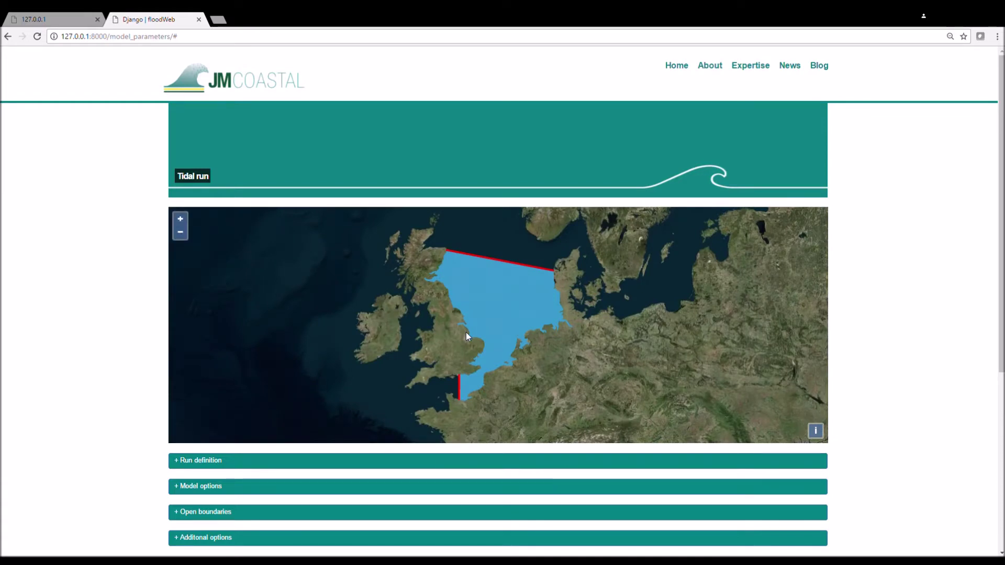
Step: Zoom into the map to inspect the North Sea mesh, then zoom back out
{"action": "scroll", "coordinate": [467, 335], "scroll_direction": "up", "scroll_amount": 2}
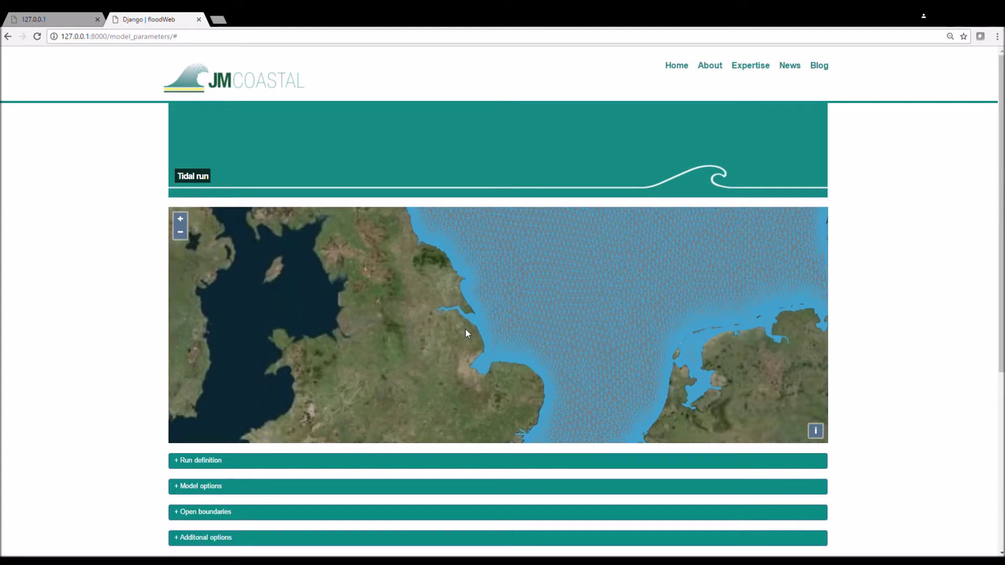
{"action": "scroll", "coordinate": [465, 329], "scroll_direction": "down", "scroll_amount": 2}
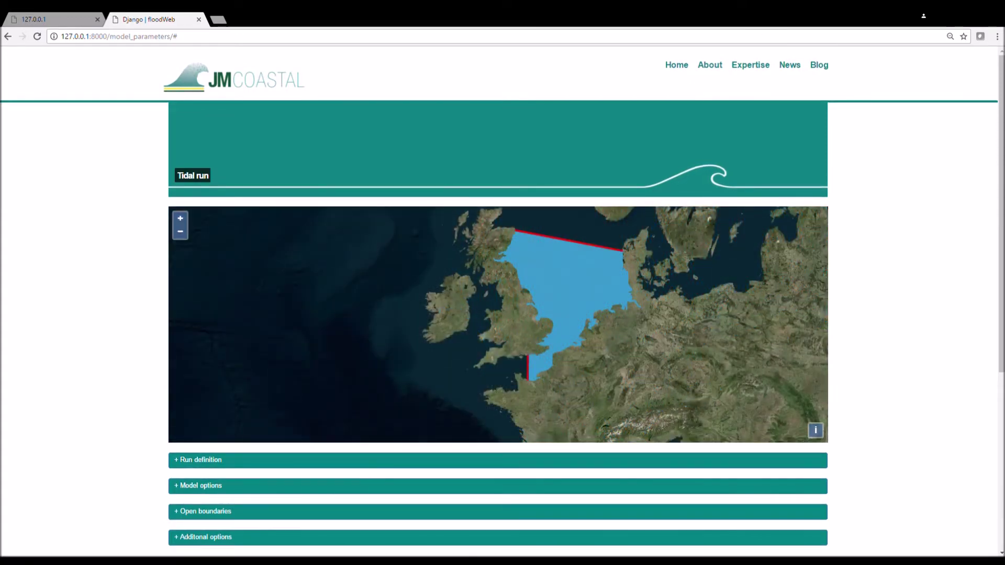
Step: Set run title northseatide, results file northseatide.slf, time step 30 and output interval 1
{"action": "left_click", "coordinate": [475, 464]}
{"action": "scroll", "coordinate": [478, 484], "scroll_direction": "down", "scroll_amount": 3}
{"action": "scroll", "coordinate": [482, 488], "scroll_direction": "down", "scroll_amount": 2}
{"action": "left_click", "coordinate": [229, 226]}
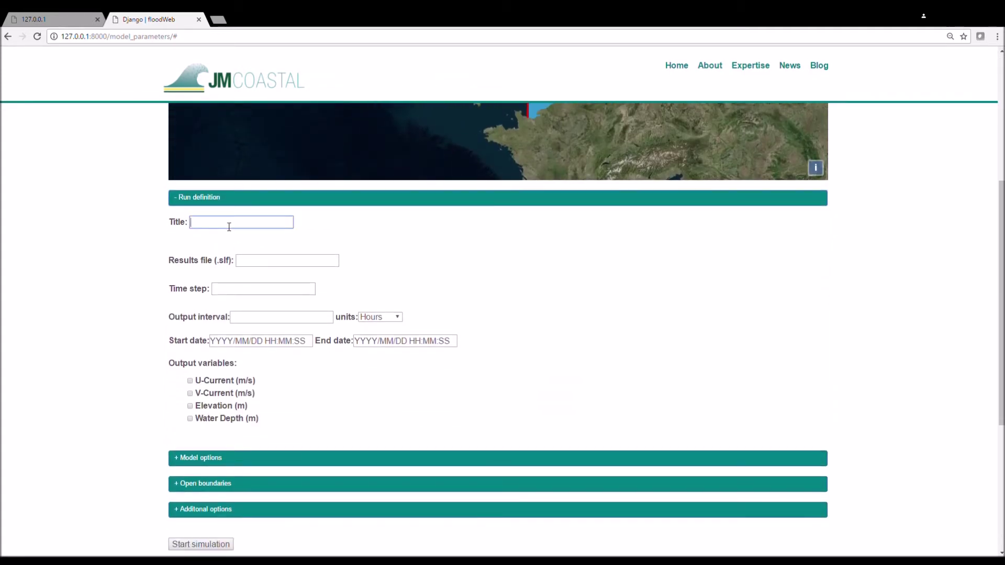
{"action": "type", "text": "northseatide"}
{"action": "key", "text": "Tab"}
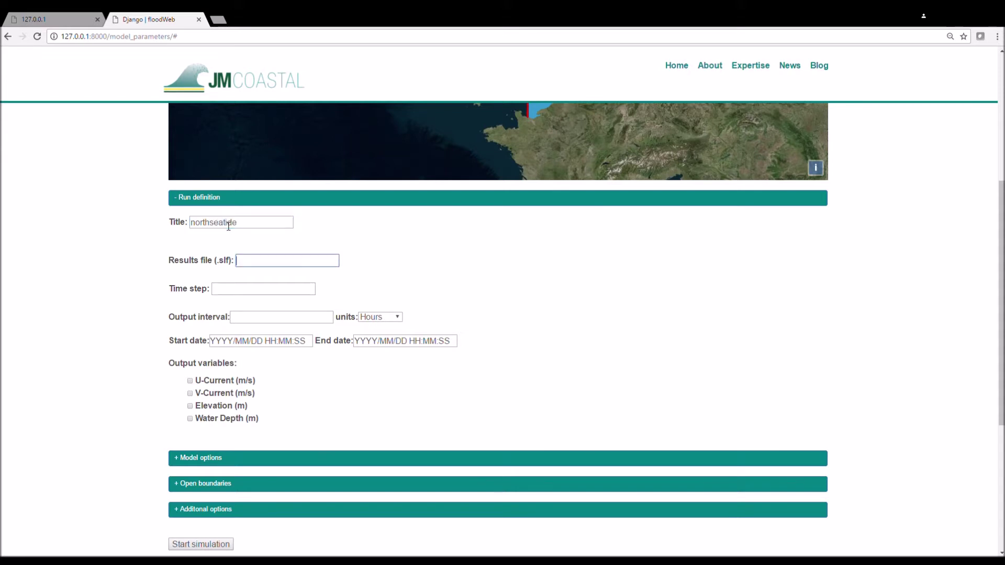
{"action": "type", "text": "northseatide.slf"}
{"action": "key", "text": "Tab"}
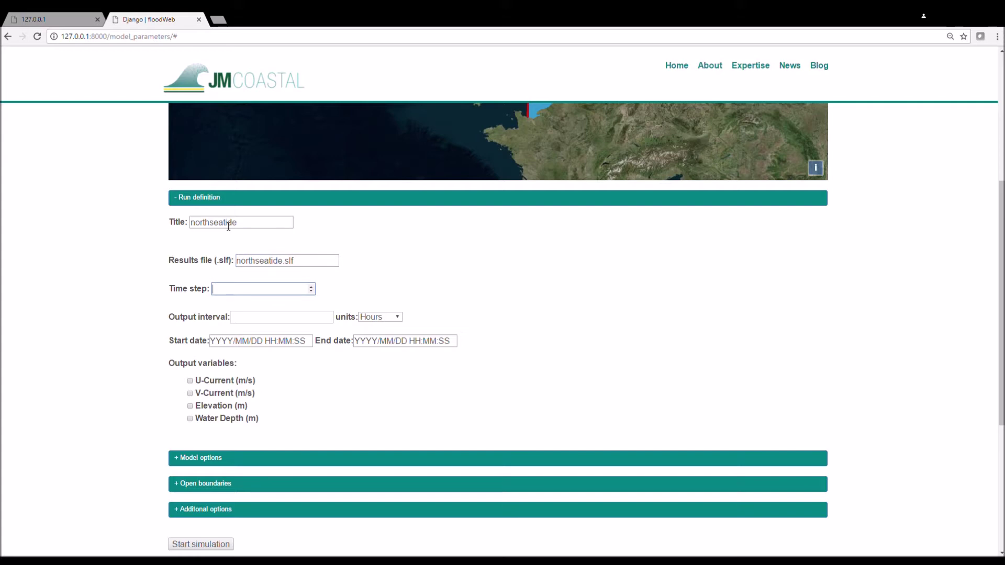
{"action": "type", "text": "30"}
{"action": "key", "text": "Tab"}
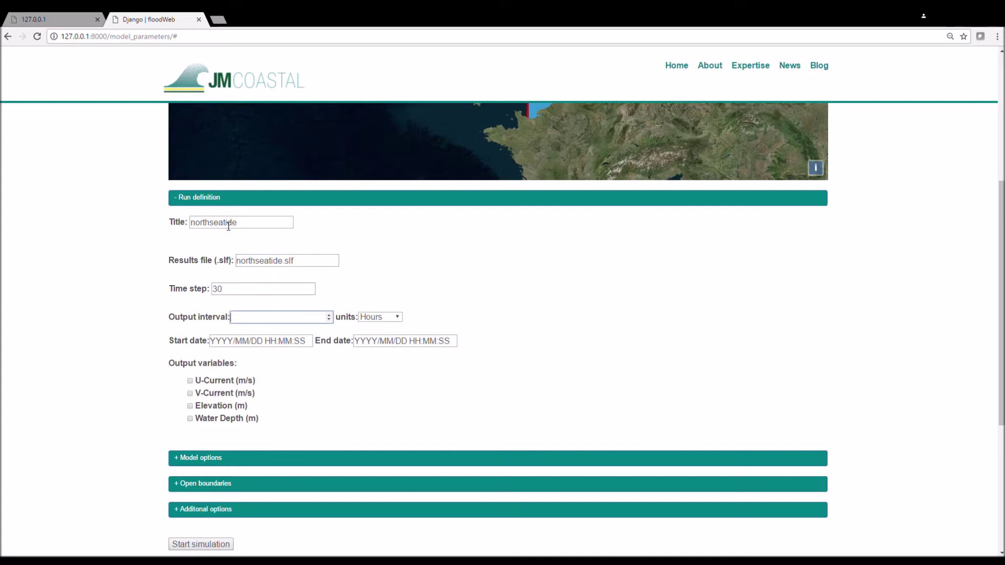
{"action": "type", "text": "1"}
Step: Run from 2007/01/01 to 2007/01/14, outputting U-Current, V-Current and Elevation
{"action": "key", "text": "Tab"}
{"action": "type", "text": "20"}
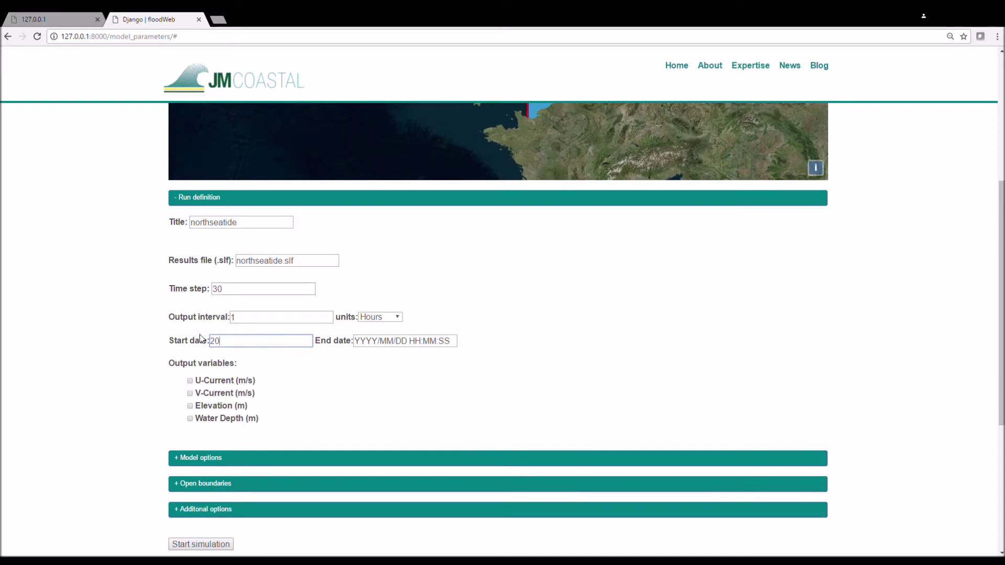
{"action": "key", "text": "Down"}
{"action": "key", "text": "Tab"}
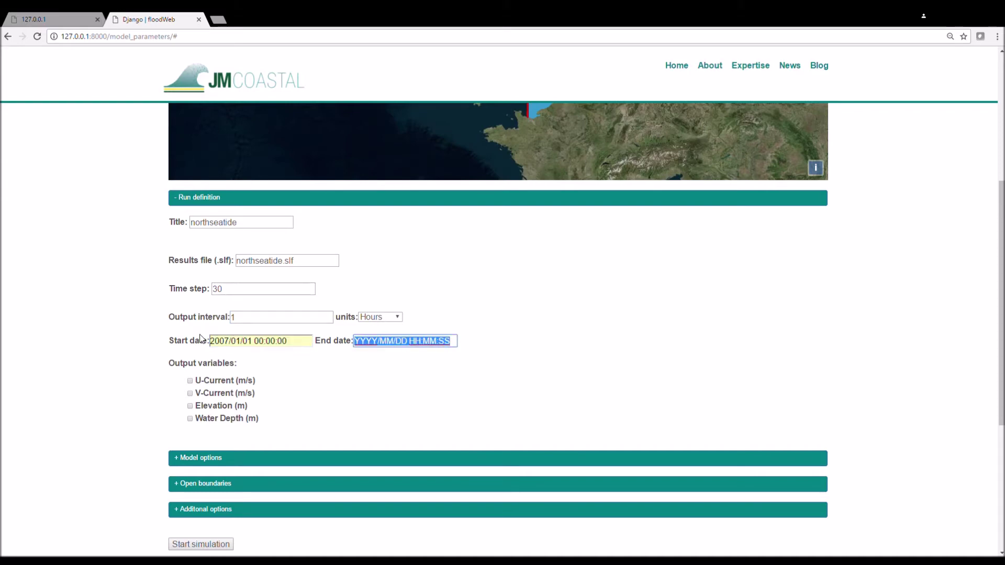
{"action": "type", "text": "20"}
{"action": "key", "text": "Down"}
{"action": "key", "text": "Tab"}
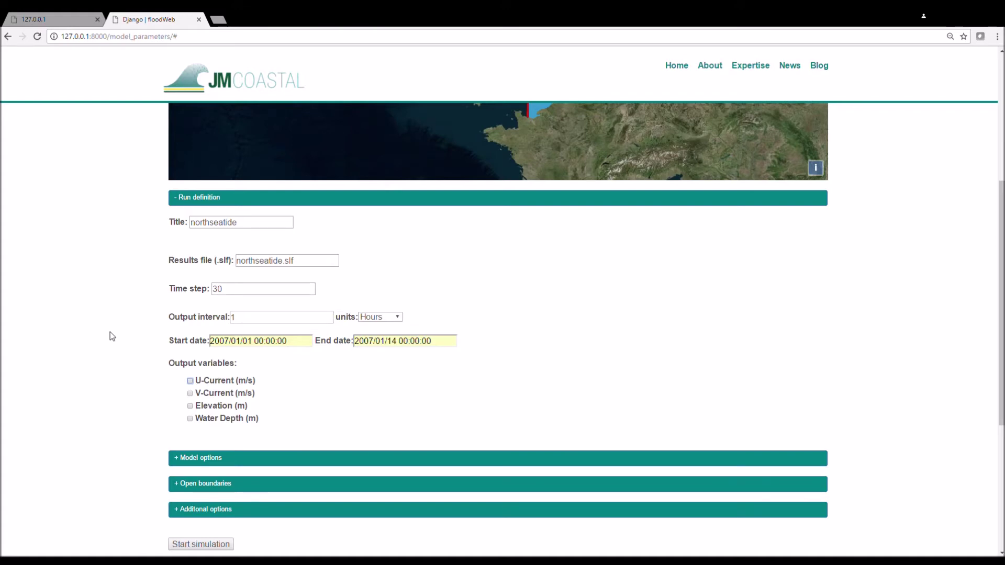
{"action": "left_click", "coordinate": [190, 381]}
{"action": "left_click", "coordinate": [190, 394]}
{"action": "left_click", "coordinate": [190, 406]}
{"action": "left_click", "coordinate": [205, 203]}
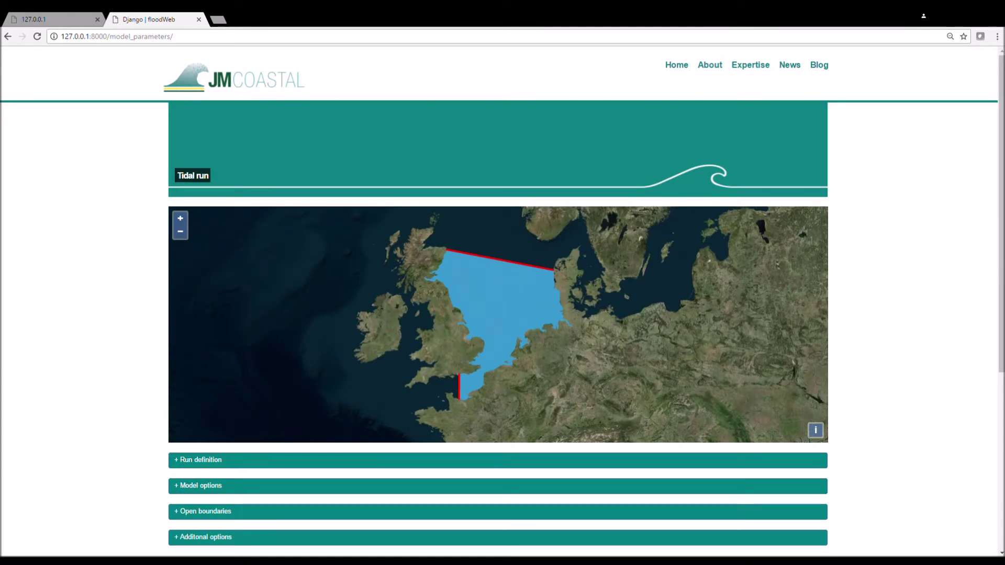
Step: Set initial conditions to Zero Elevation and bring up the tidal flat treatment help
{"action": "left_click", "coordinate": [305, 486]}
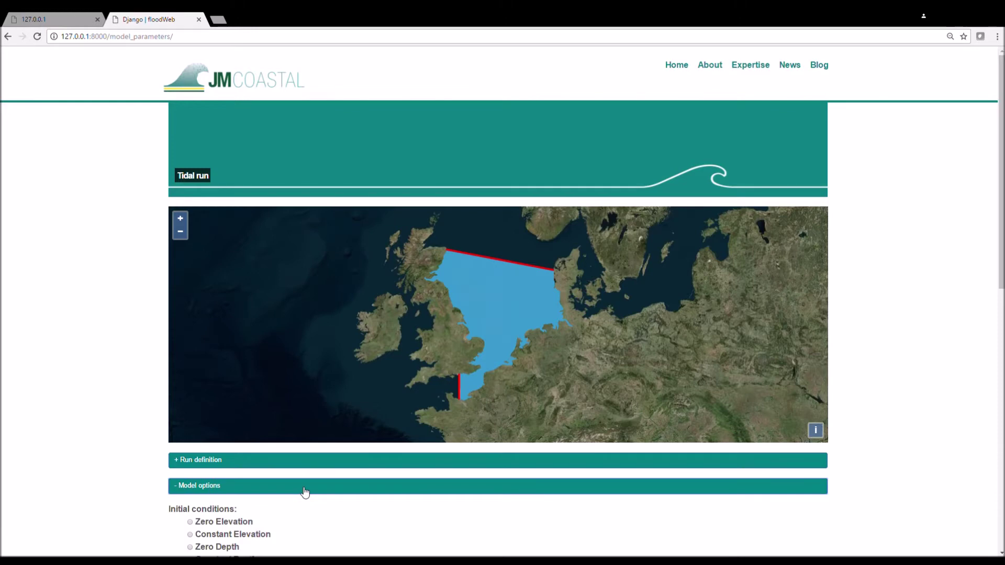
{"action": "scroll", "coordinate": [304, 491], "scroll_direction": "down", "scroll_amount": 2}
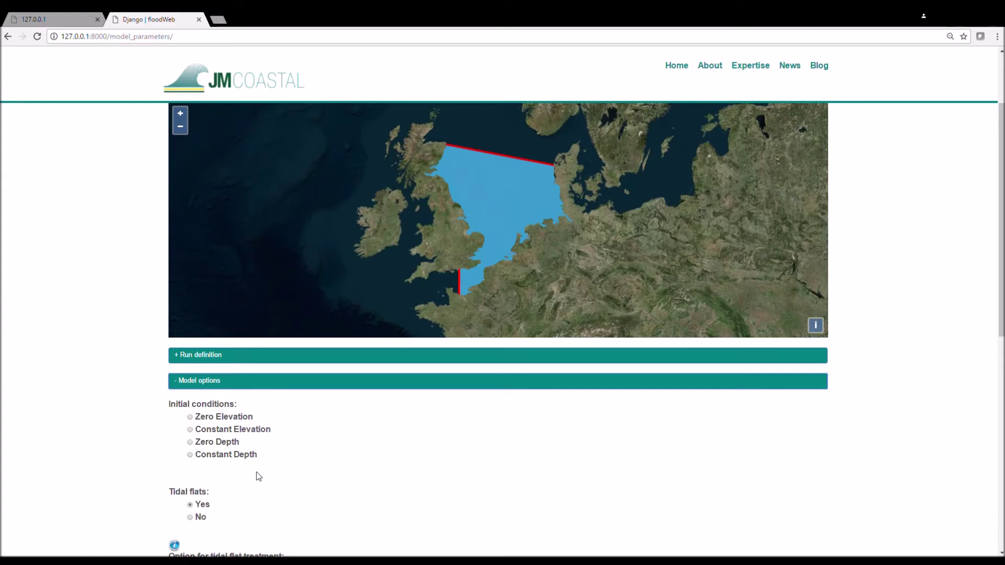
{"action": "left_click", "coordinate": [190, 417]}
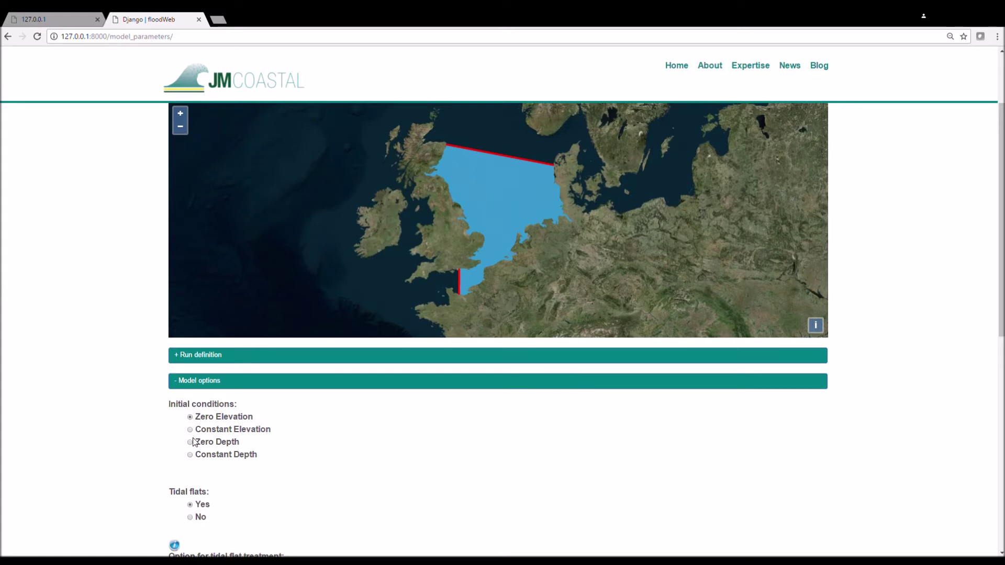
{"action": "left_click", "coordinate": [191, 430]}
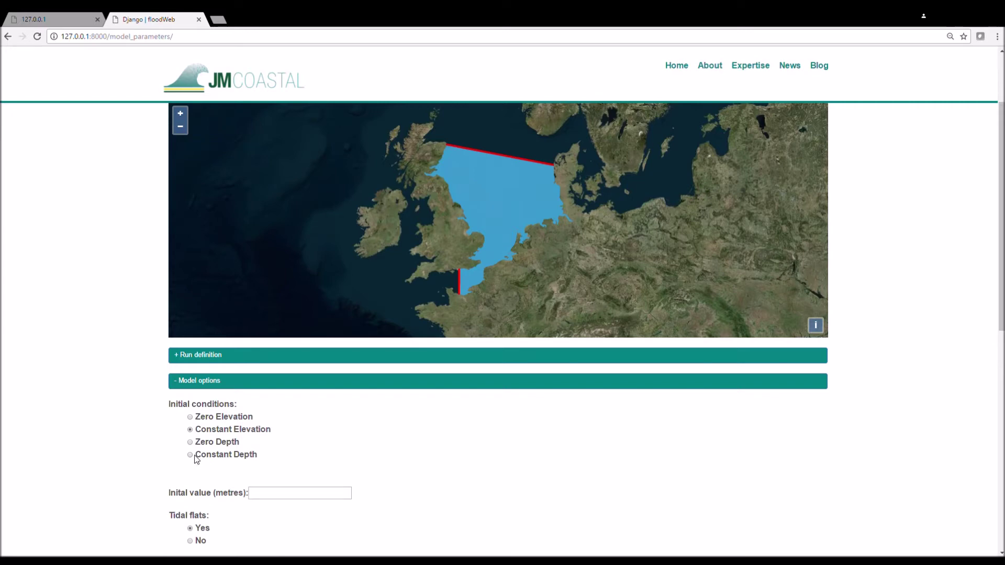
{"action": "left_click", "coordinate": [272, 499]}
{"action": "left_click", "coordinate": [190, 417]}
{"action": "scroll", "coordinate": [130, 481], "scroll_direction": "down", "scroll_amount": 2}
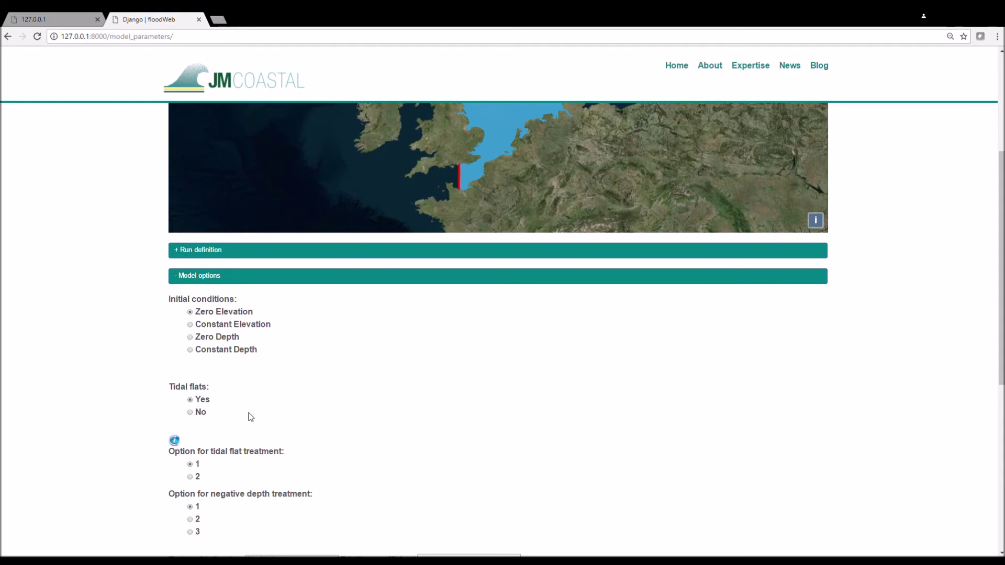
{"action": "scroll", "coordinate": [248, 415], "scroll_direction": "down", "scroll_amount": 2}
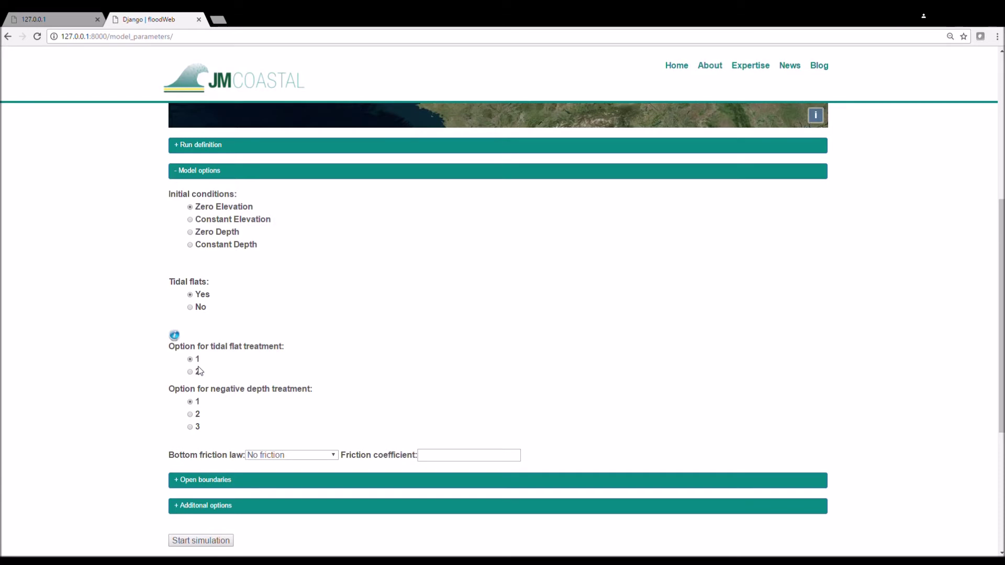
{"action": "left_click", "coordinate": [176, 336]}
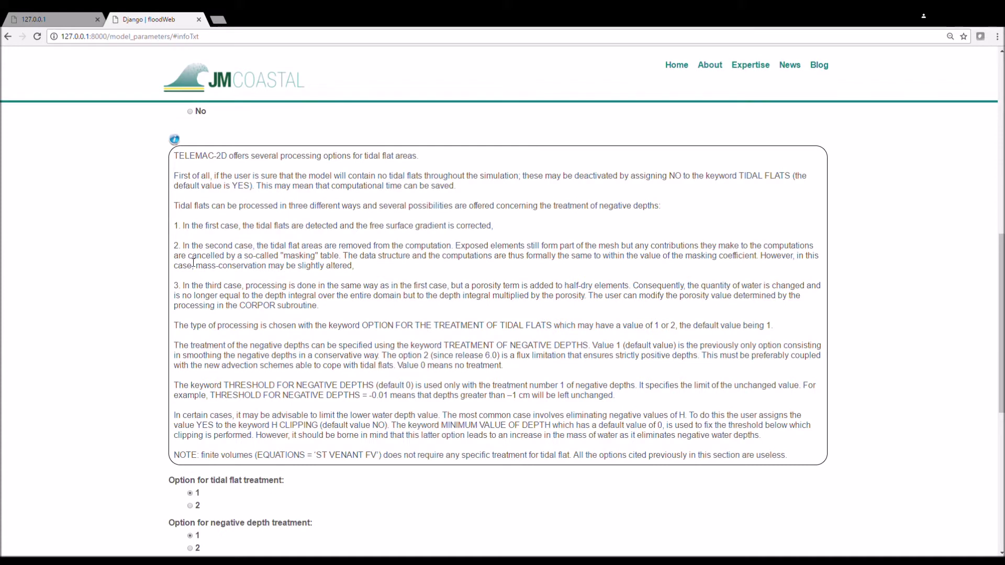
Step: Use Chezy's law bottom friction with coefficient 50 and collapse Model options
{"action": "left_click", "coordinate": [175, 140]}
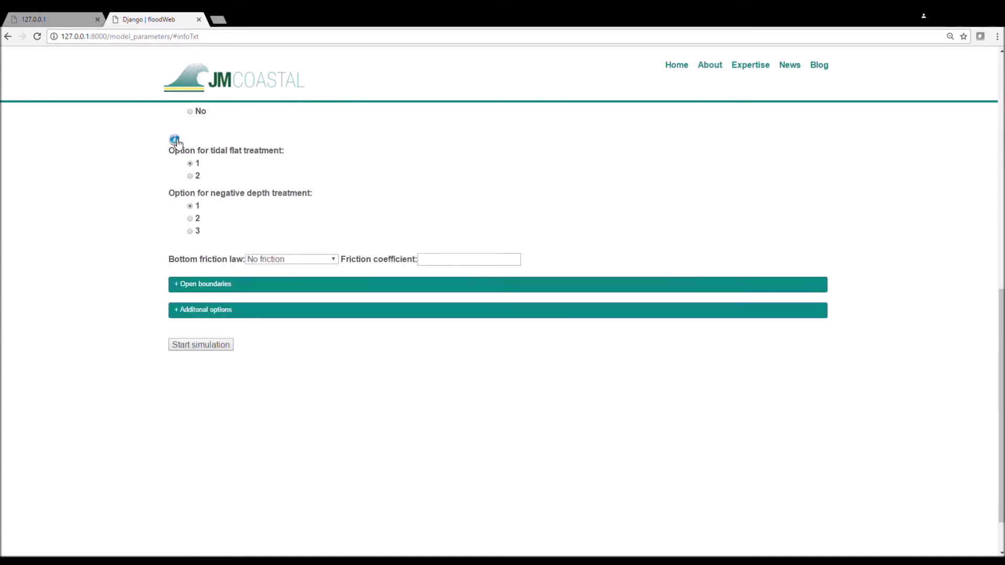
{"action": "left_click", "coordinate": [331, 260]}
{"action": "key", "text": "Down"}
{"action": "left_click", "coordinate": [458, 262]}
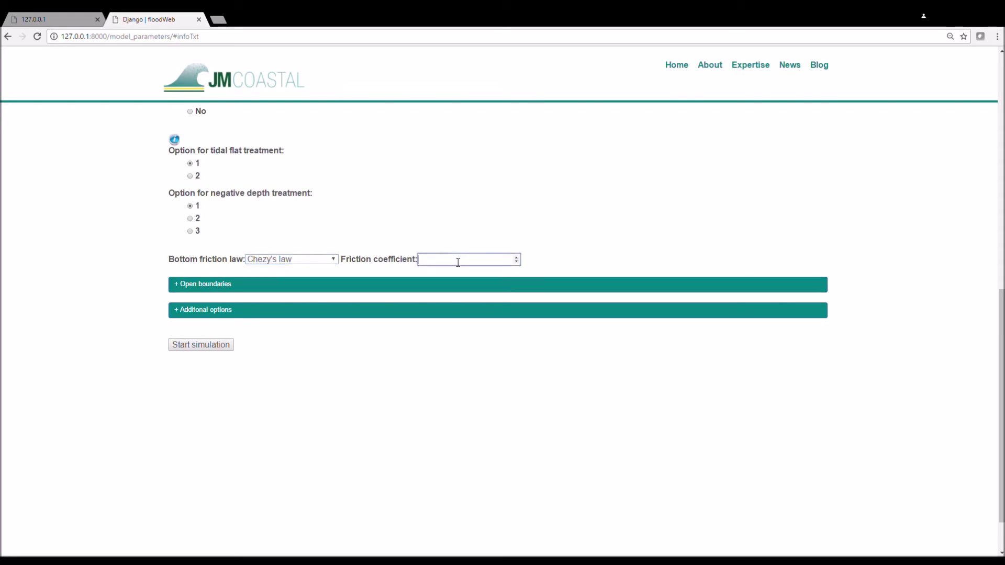
{"action": "type", "text": "50"}
{"action": "scroll", "coordinate": [444, 195], "scroll_direction": "up", "scroll_amount": 4}
{"action": "left_click", "coordinate": [354, 192]}
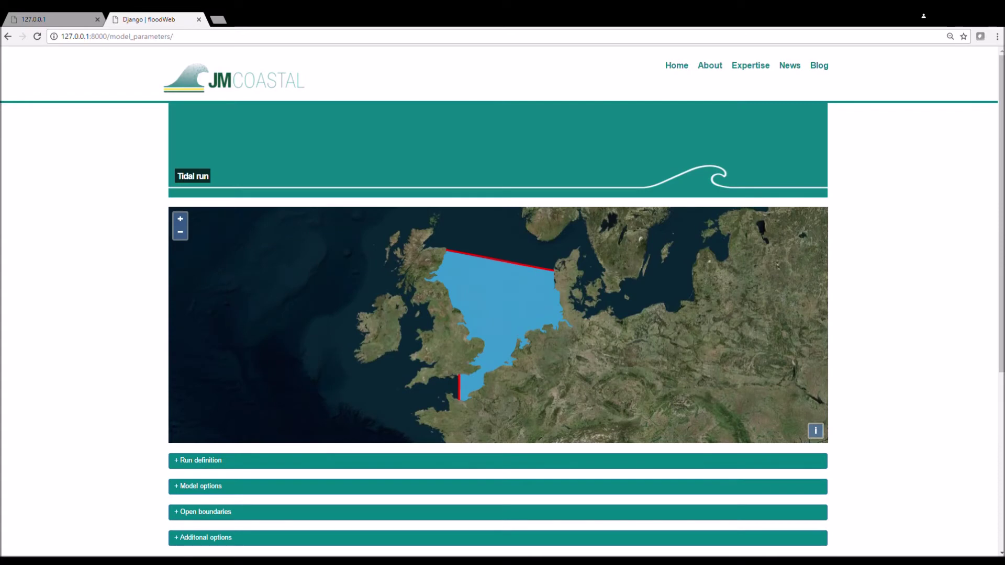
Step: Set liquid boundaries 1 and 2 to the Thompson method with the TPXO tidal database
{"action": "left_click", "coordinate": [365, 513]}
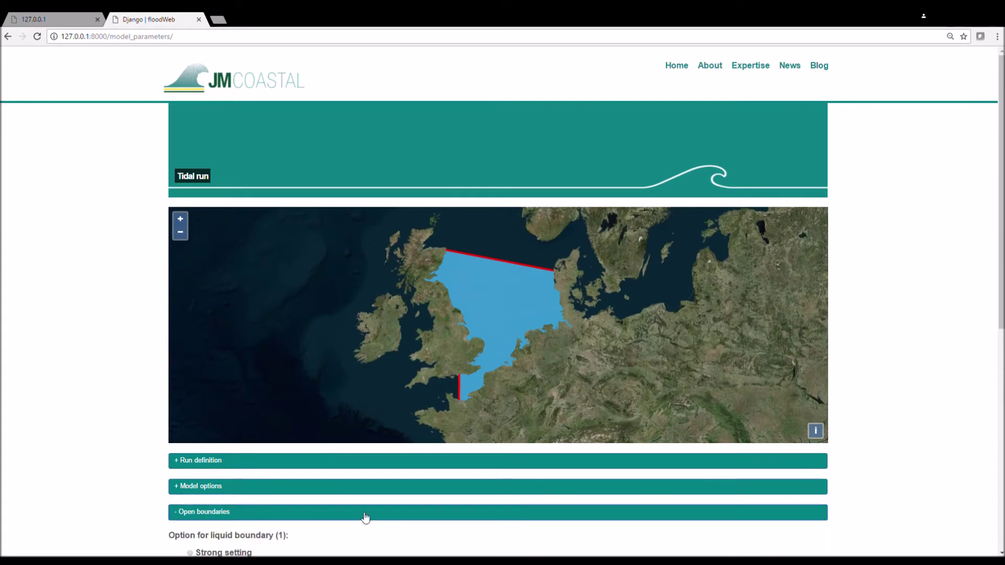
{"action": "scroll", "coordinate": [365, 518], "scroll_direction": "down", "scroll_amount": 3}
{"action": "scroll", "coordinate": [365, 516], "scroll_direction": "down", "scroll_amount": 1}
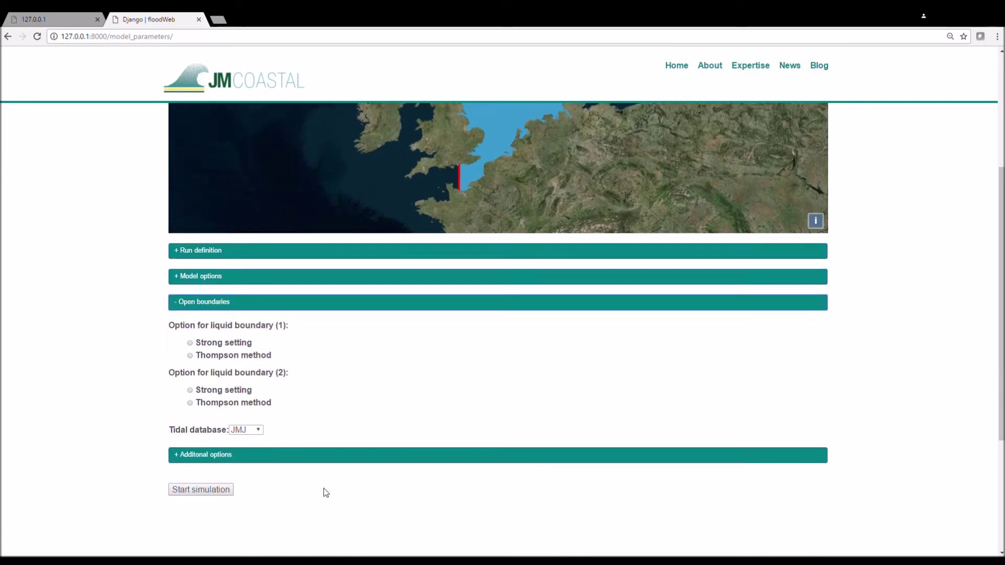
{"action": "left_click", "coordinate": [190, 359]}
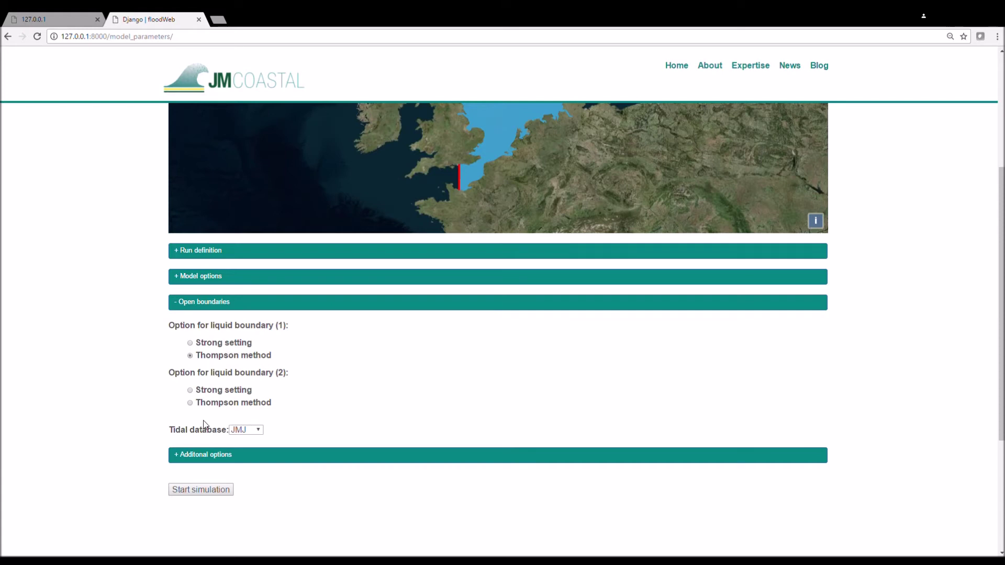
{"action": "key", "text": "Down"}
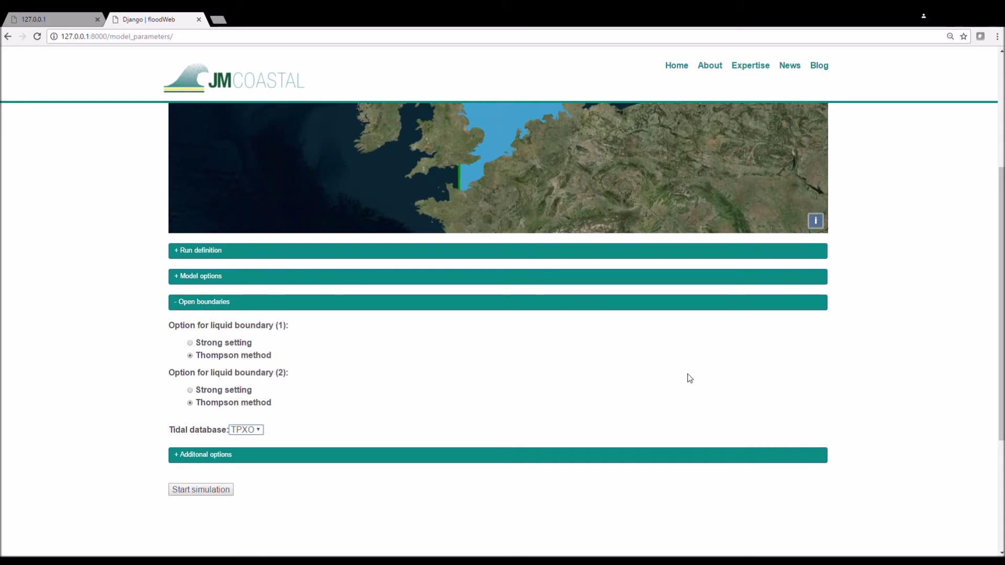
{"action": "scroll", "coordinate": [876, 358], "scroll_direction": "up", "scroll_amount": 1}
{"action": "scroll", "coordinate": [876, 358], "scroll_direction": "up", "scroll_amount": 2}
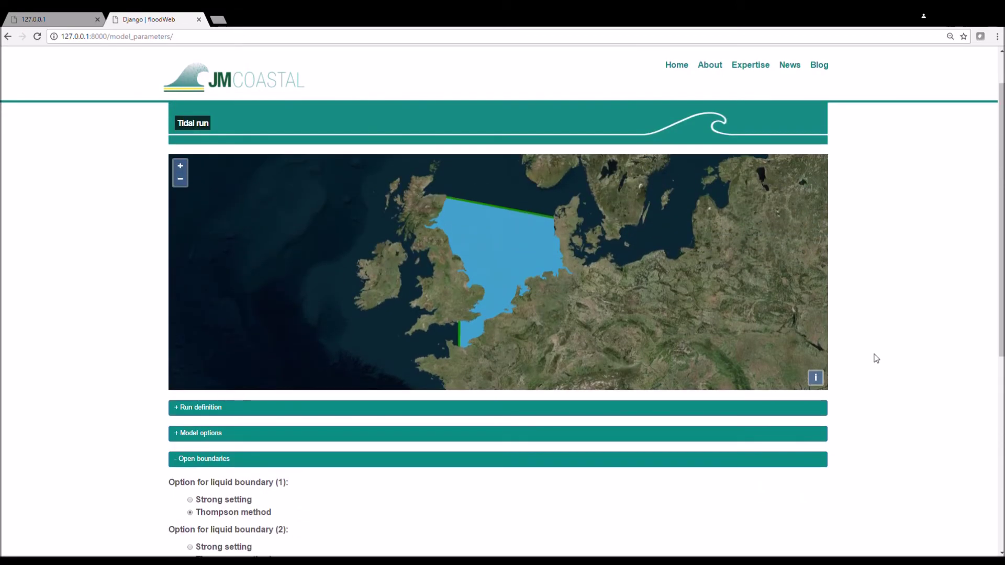
{"action": "key", "text": "alt+Left"}
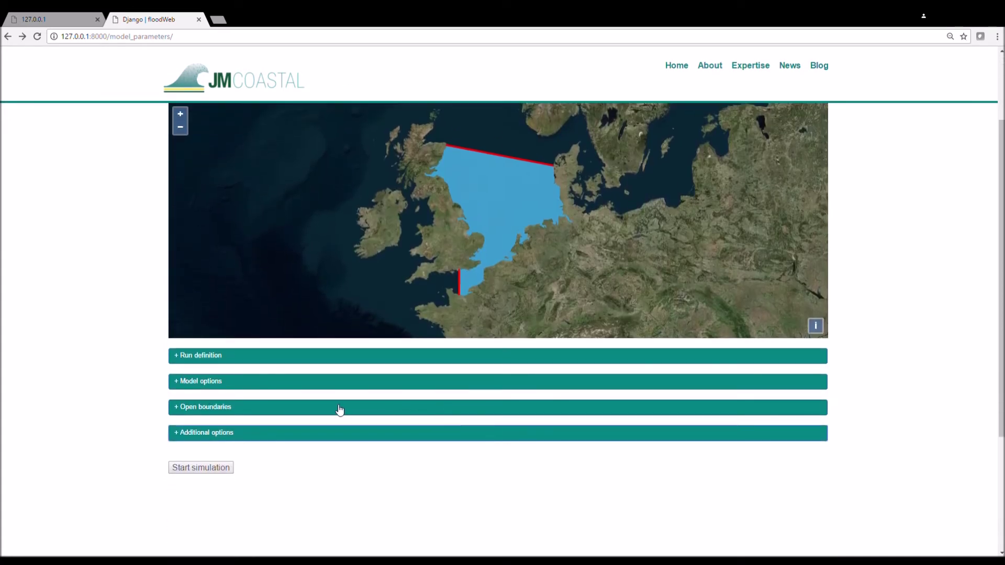
Step: Enable automatic calibration against sample.zip with 5 iterations
{"action": "left_click", "coordinate": [330, 437]}
{"action": "scroll", "coordinate": [874, 415], "scroll_direction": "down", "scroll_amount": 5}
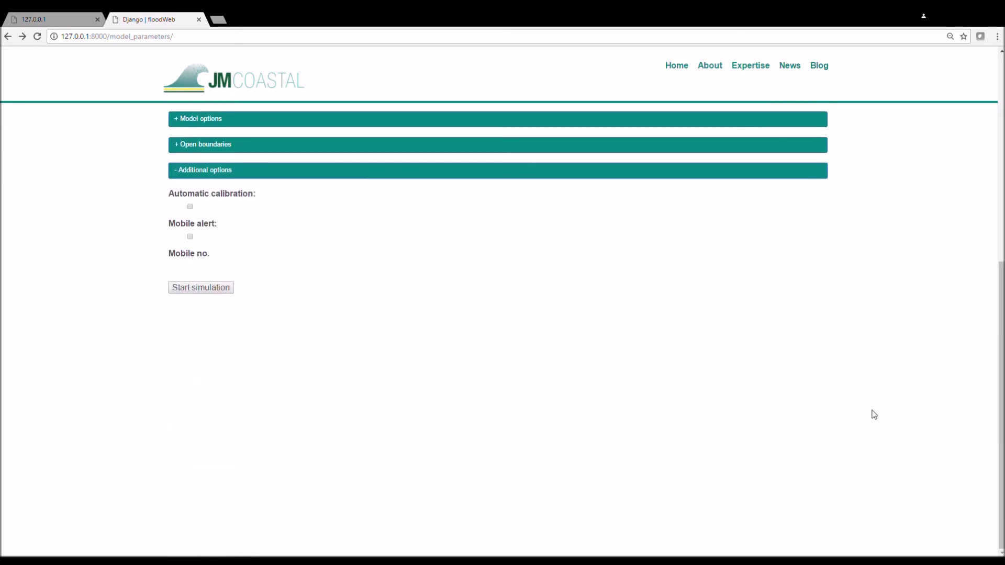
{"action": "left_click", "coordinate": [190, 206]}
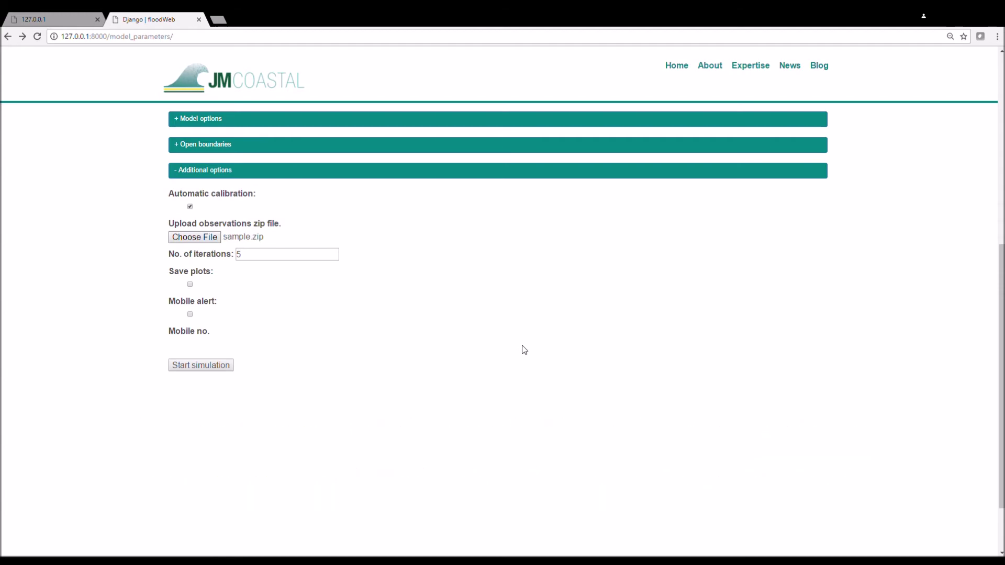
{"action": "left_click", "coordinate": [285, 258]}
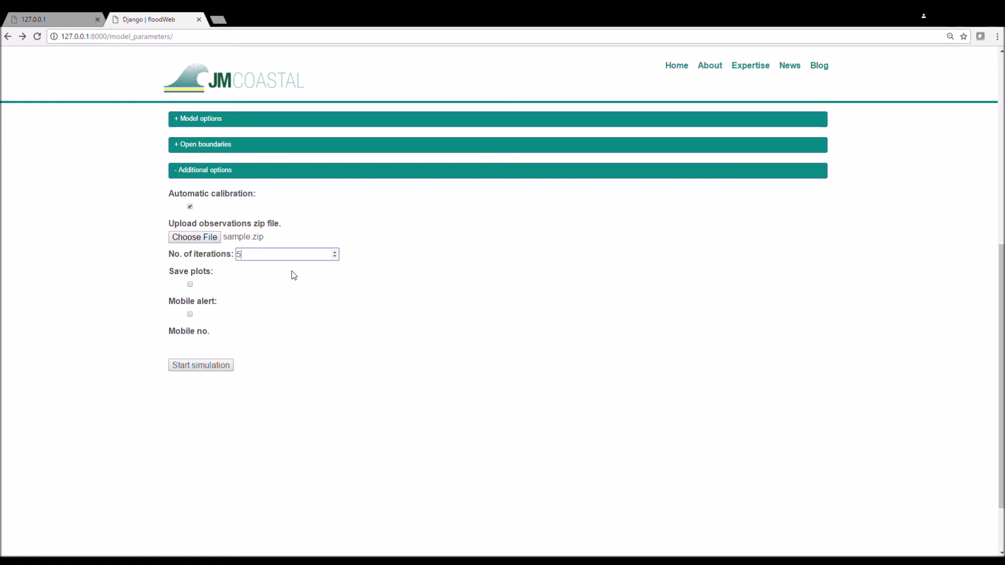
Step: Turn on saved calibration plots and a mobile text alert, then start the simulation
{"action": "left_click", "coordinate": [190, 284]}
{"action": "left_click", "coordinate": [189, 314]}
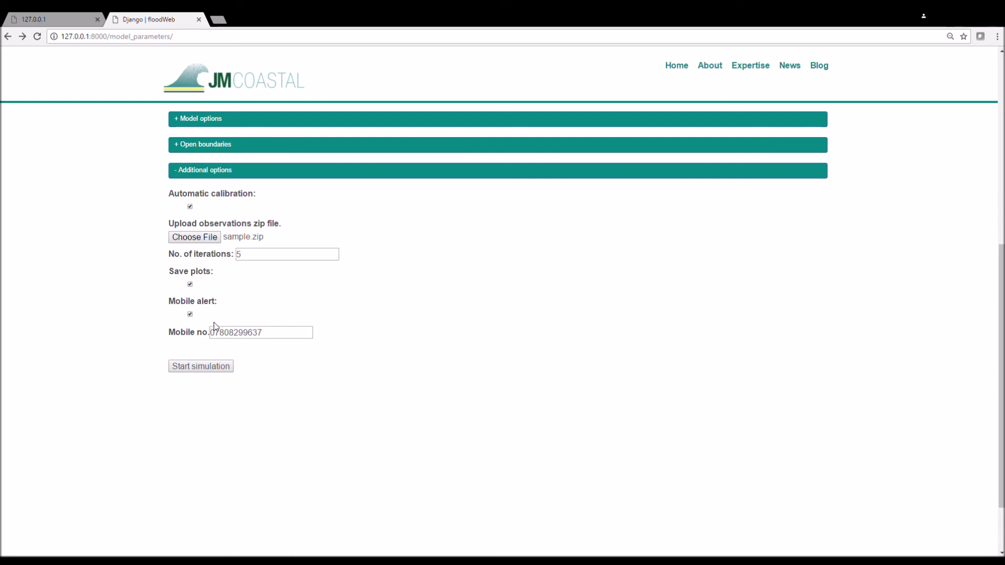
{"action": "left_click", "coordinate": [280, 337]}
{"action": "left_click", "coordinate": [205, 369]}
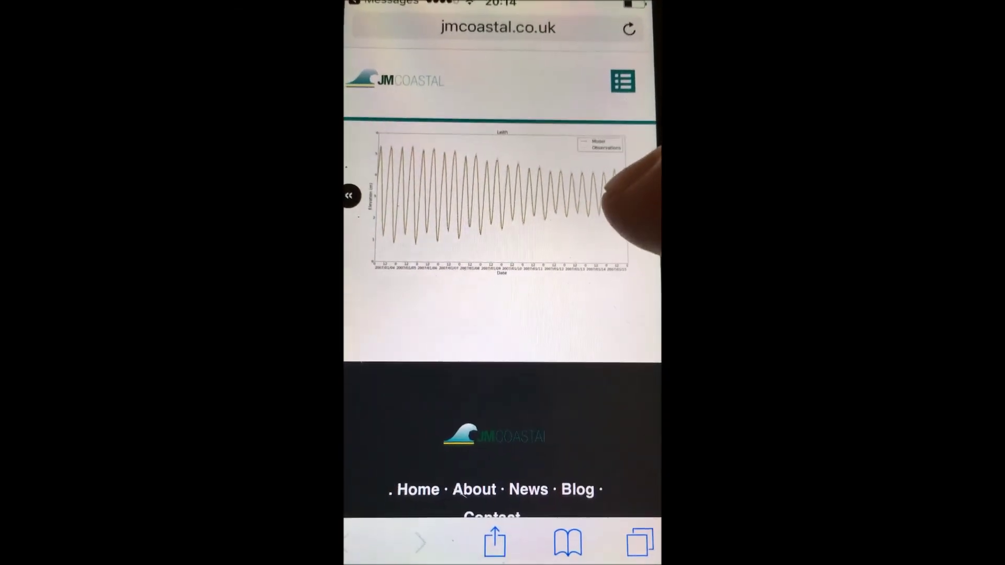
Step: Advance the calibration plots to the Dover station's tide chart
{"action": "left_click", "coordinate": [646, 215]}
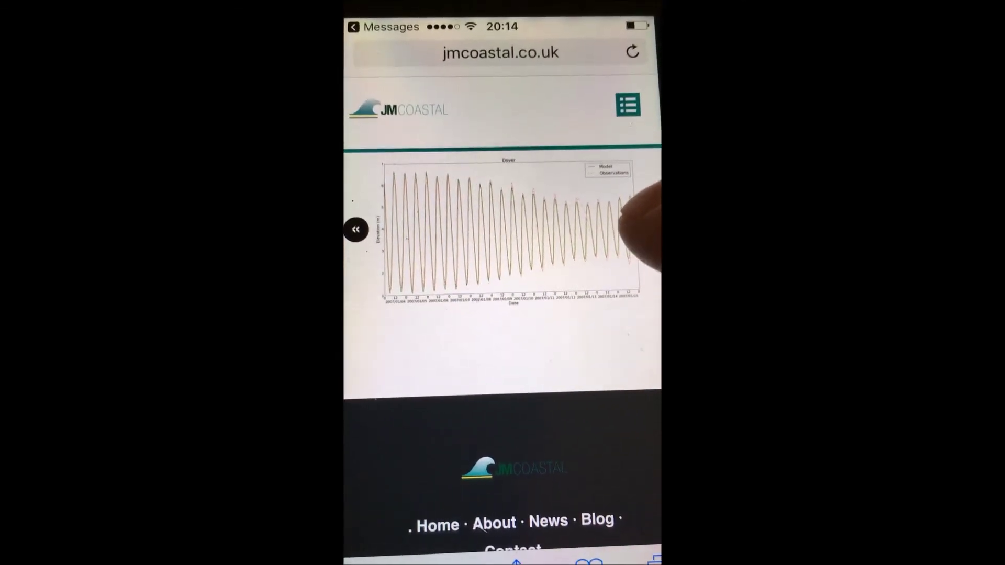